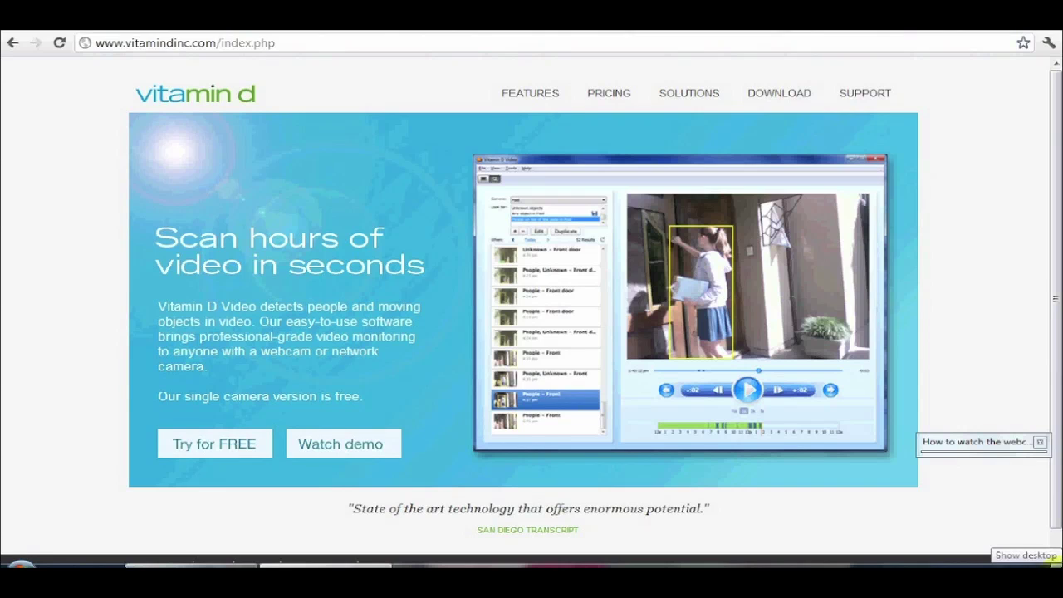
- Launch Vitamin D Video from the desktop, move its window up to show the full timeline, and open the Tools menu
click(1054, 562)
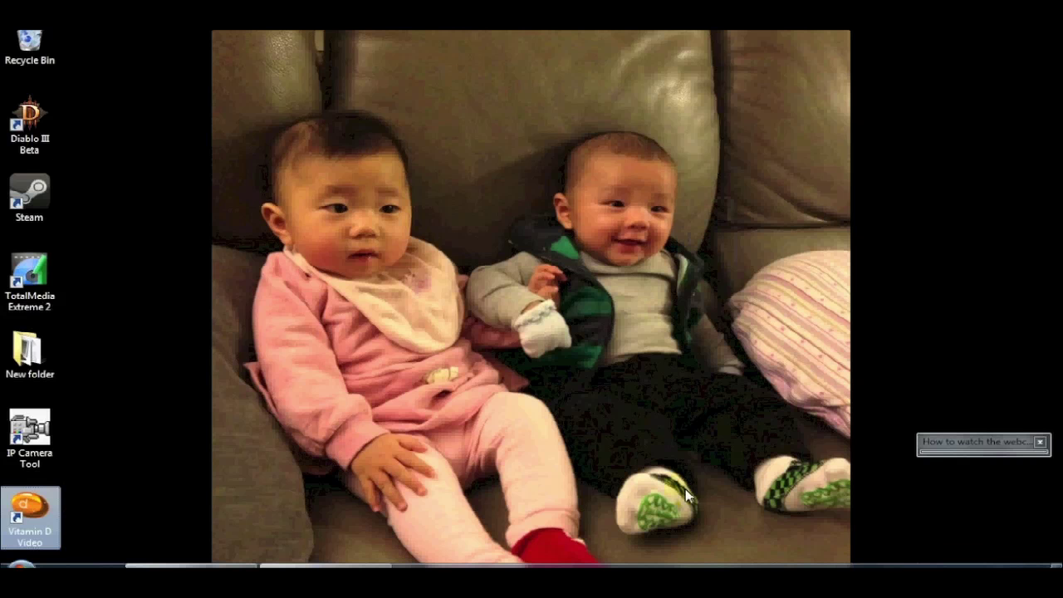
double_click(53, 510)
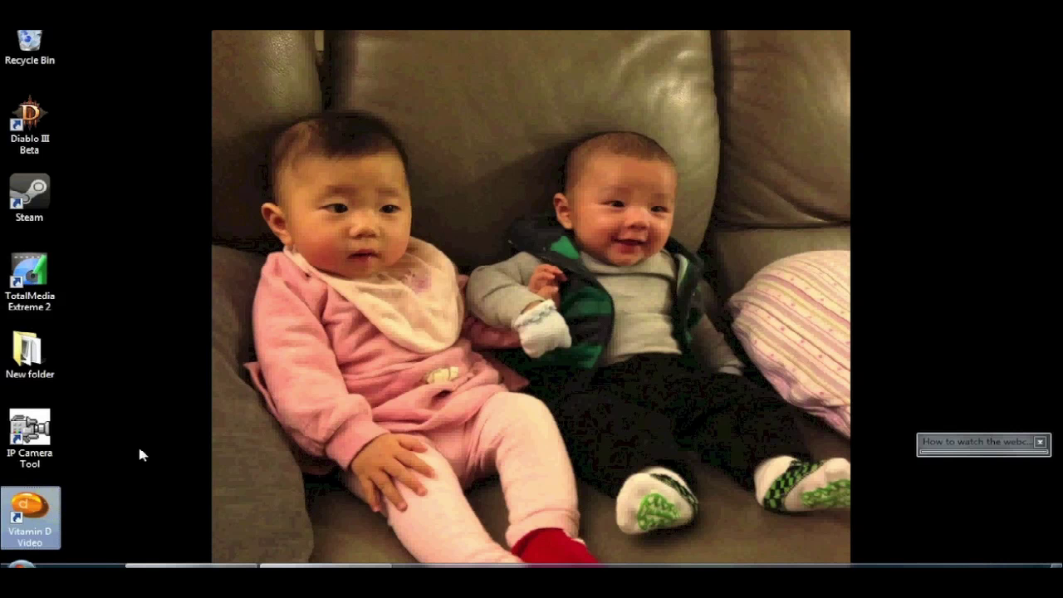
mouse_move(413, 143)
mouse_down()
mouse_move(415, 55)
mouse_move(394, 36)
mouse_up()
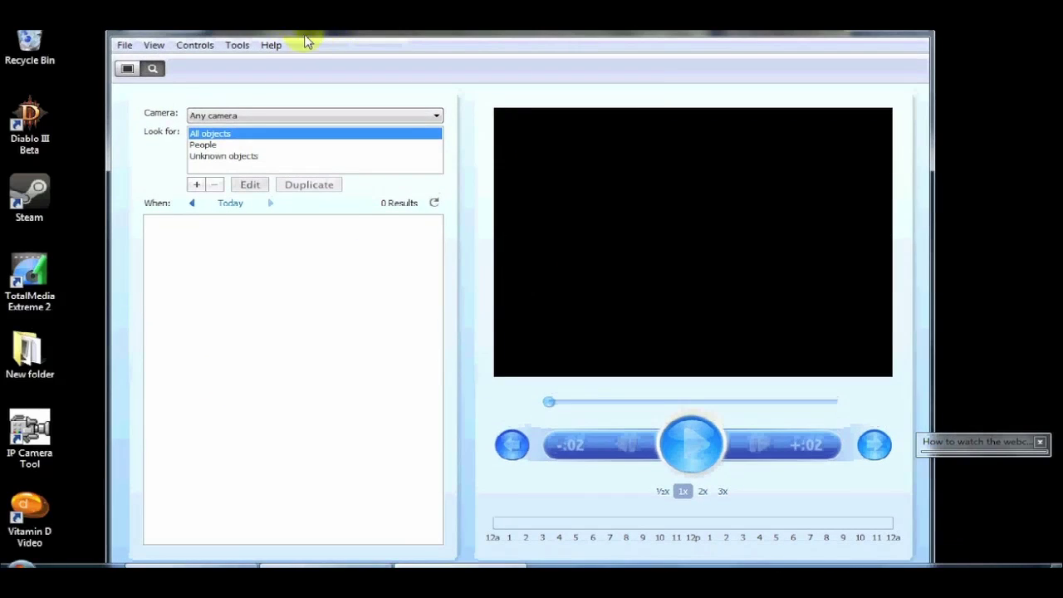
click(240, 46)
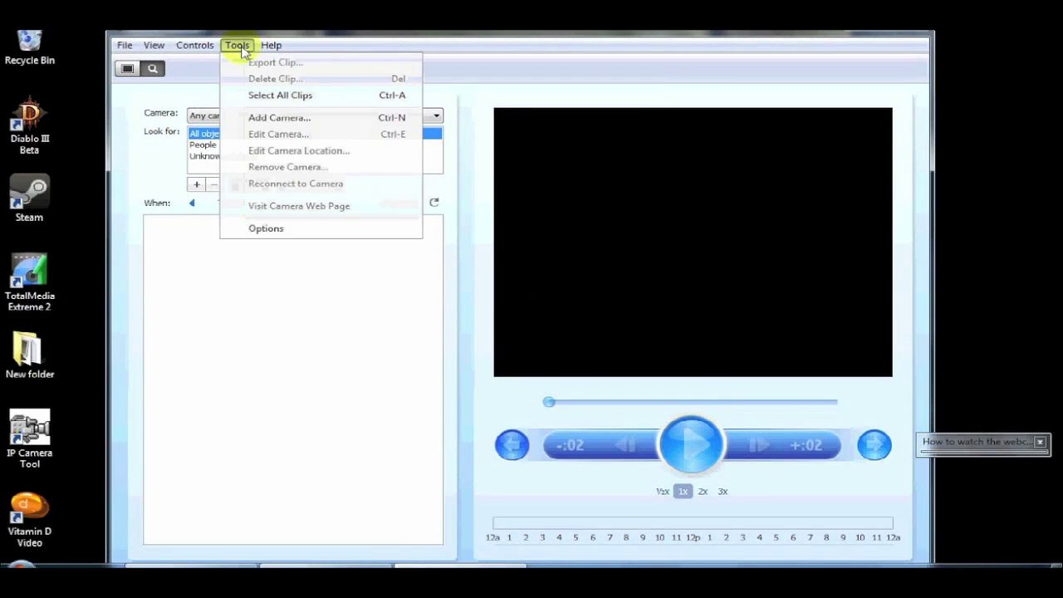
- Add a Network (IP) camera with manufacturer Foscam and camera type Foscam (other)
click(301, 119)
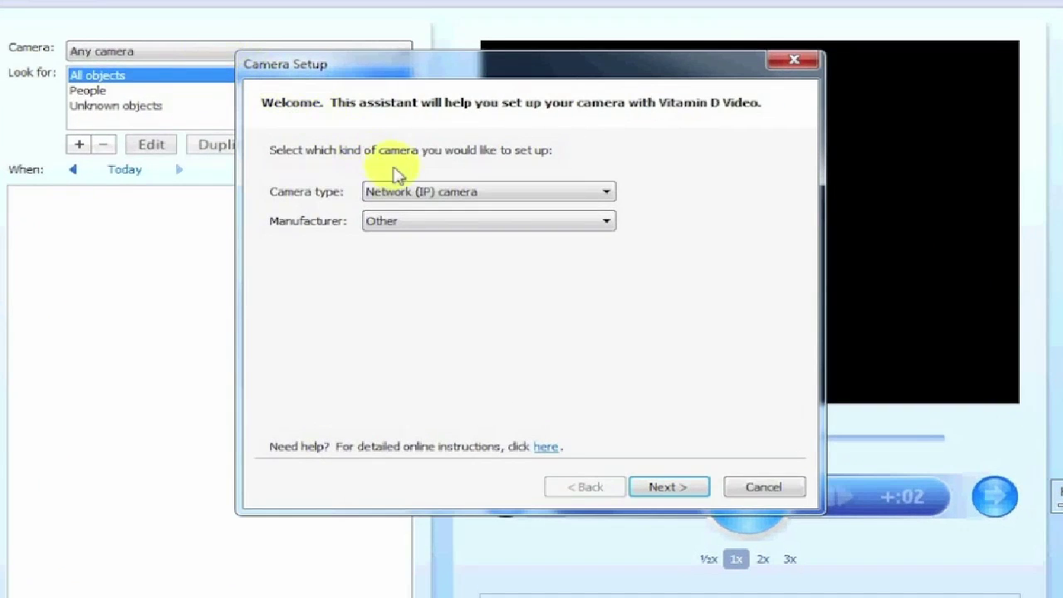
click(453, 219)
click(430, 193)
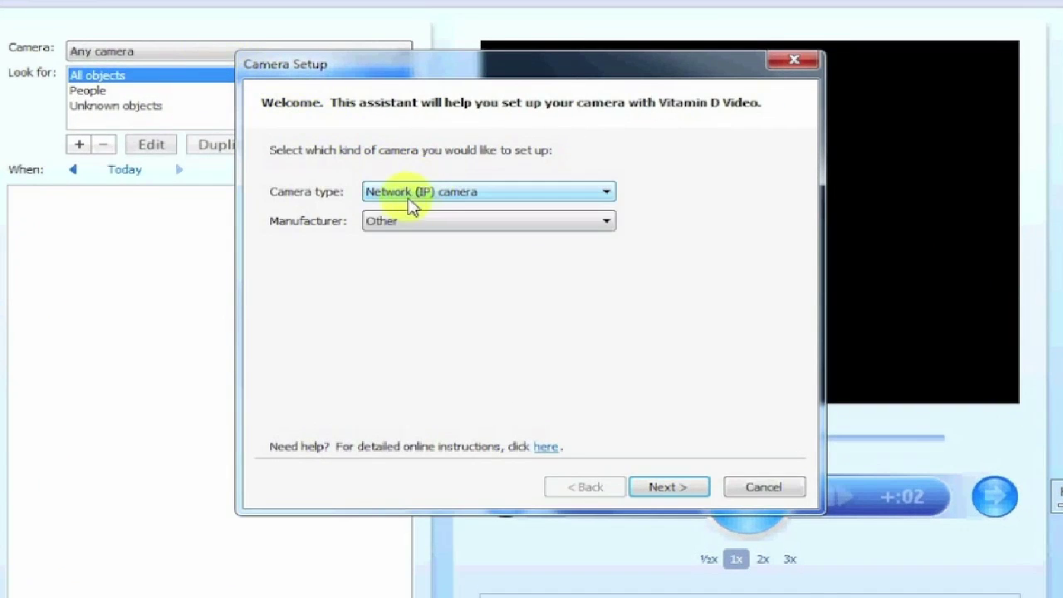
click(407, 221)
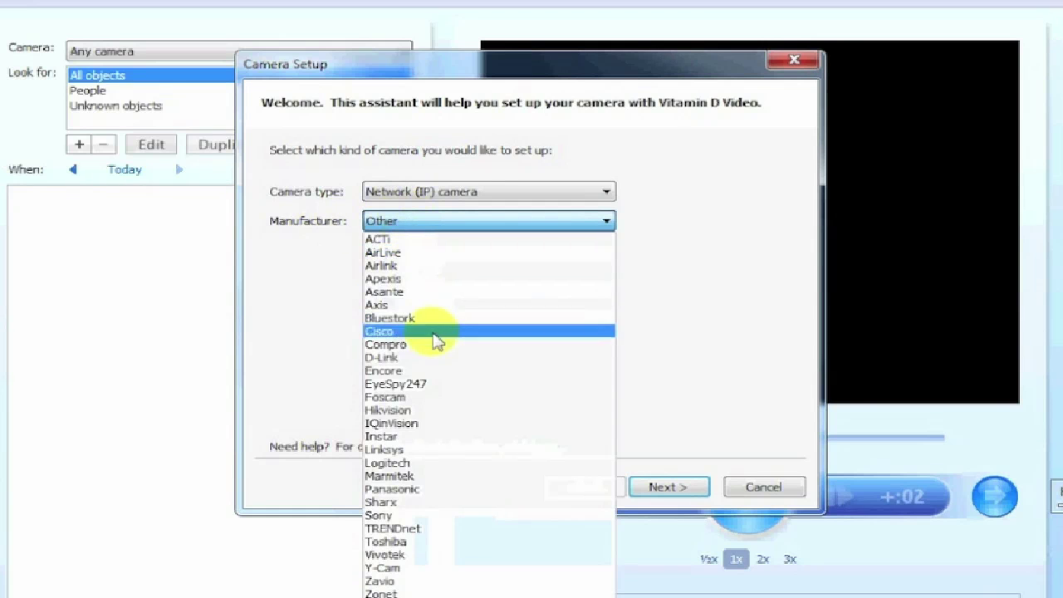
click(411, 397)
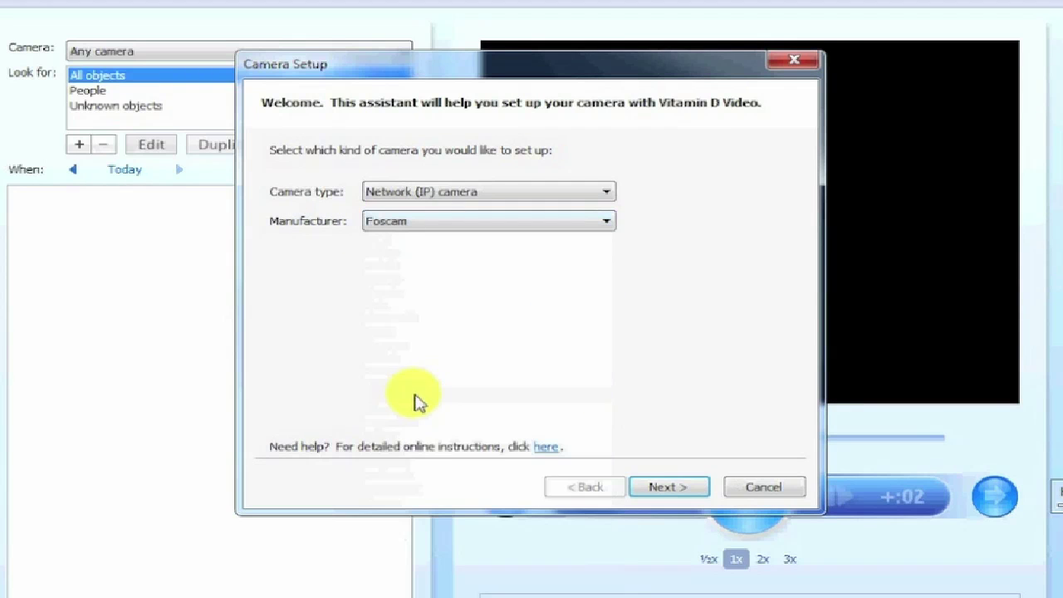
click(699, 488)
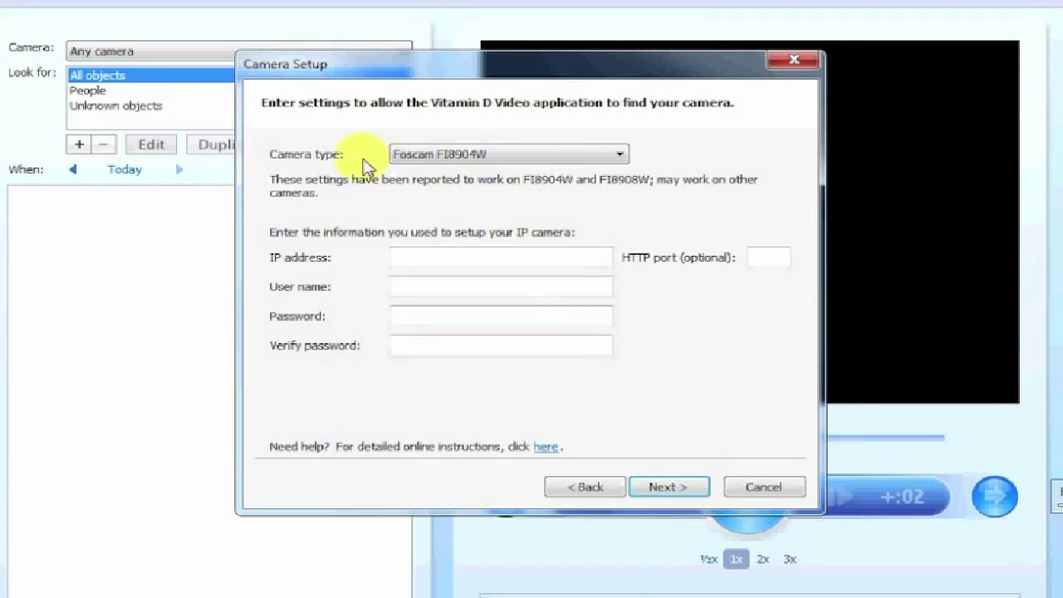
click(485, 156)
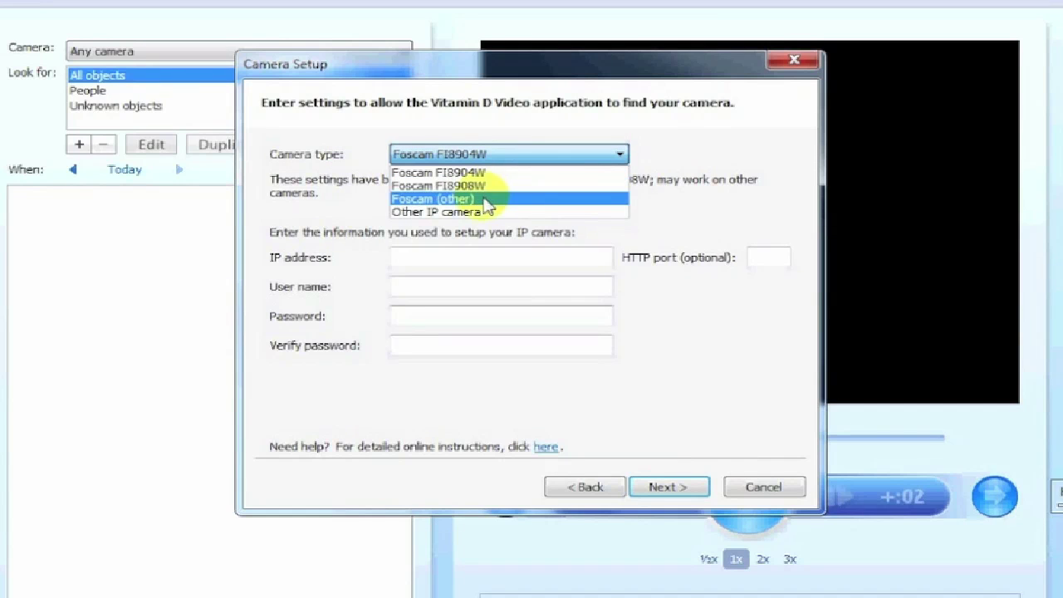
click(419, 200)
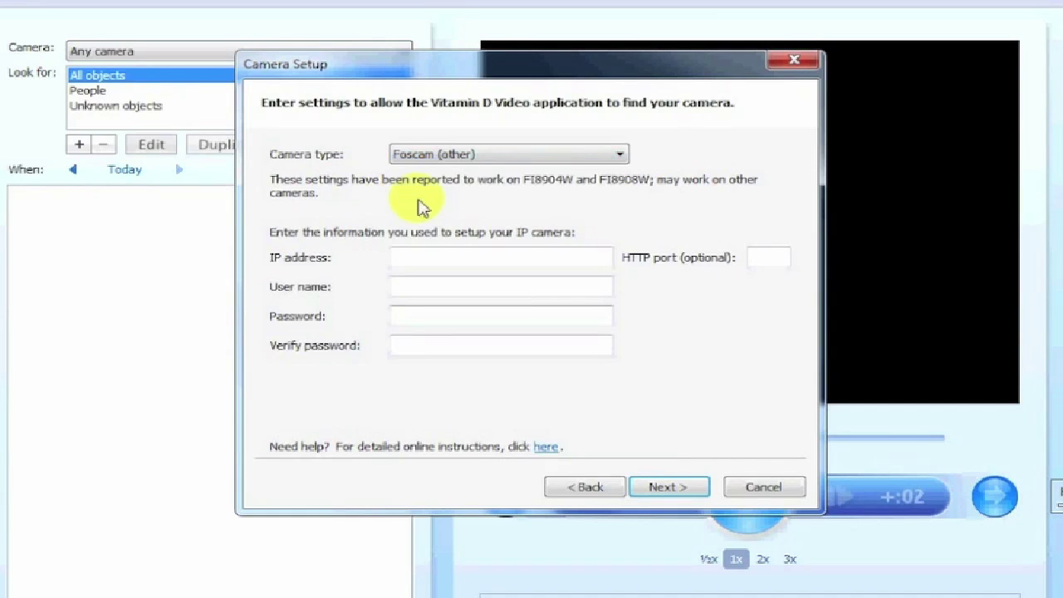
- Enter IP address 192.168.1.150, the camera's user name and confirmed password, then run the connection test
click(445, 259)
text(192.168.1.150)
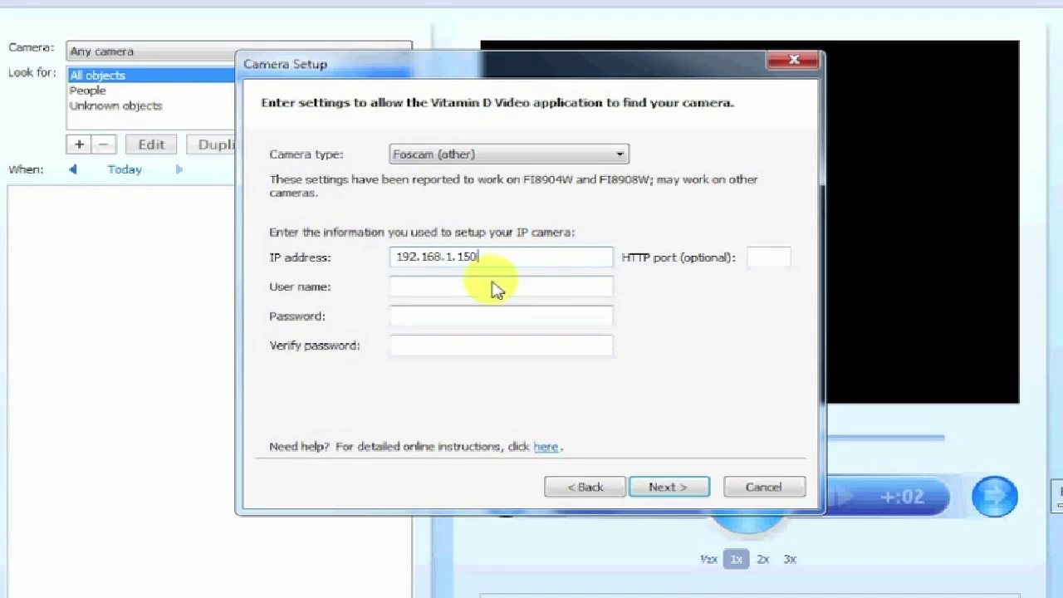
click(494, 288)
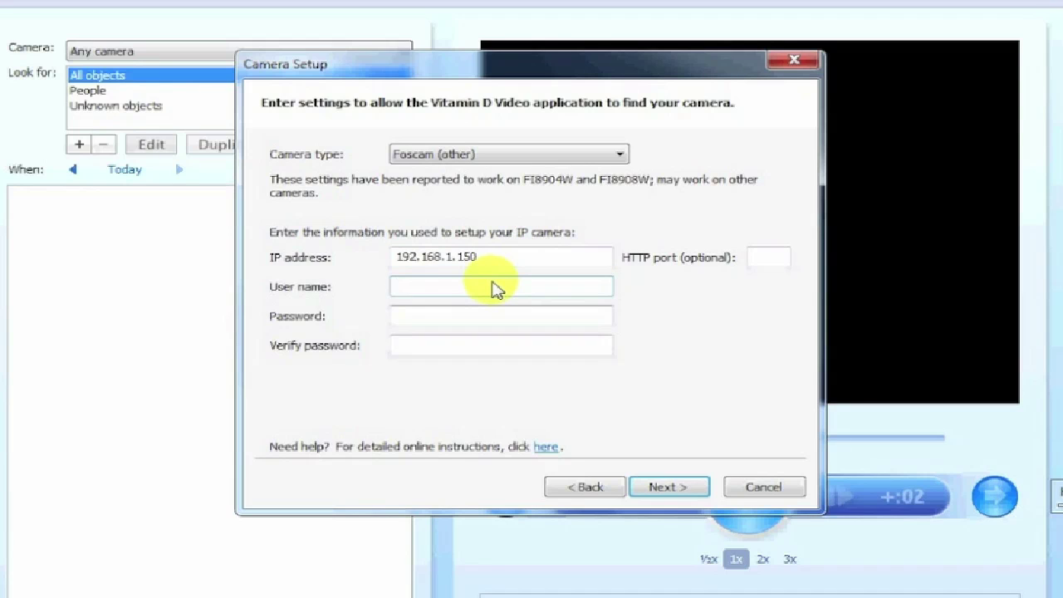
text(family)
key(Tab)
text(••)
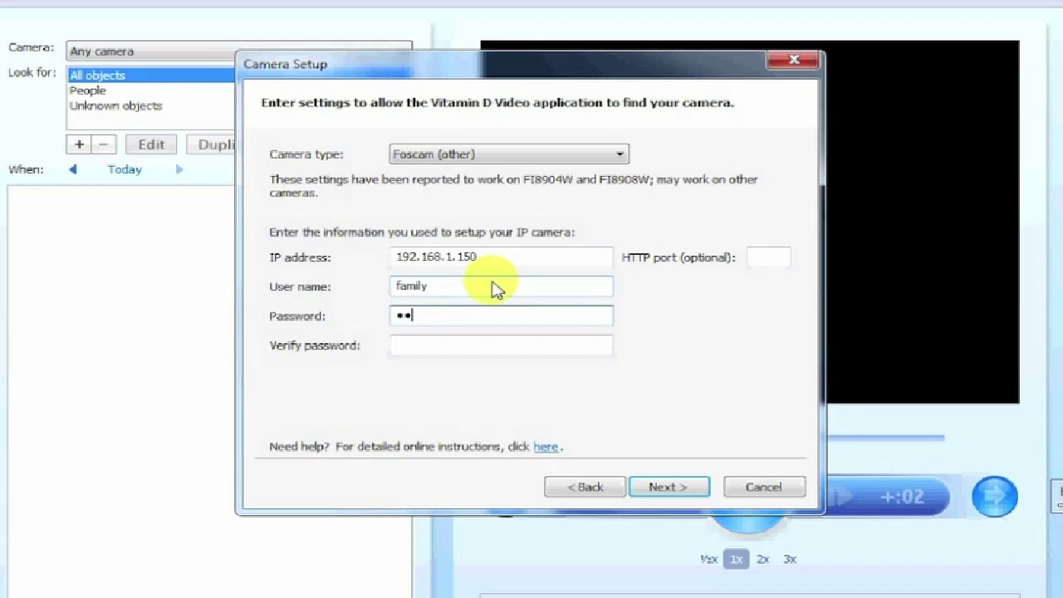
click(500, 347)
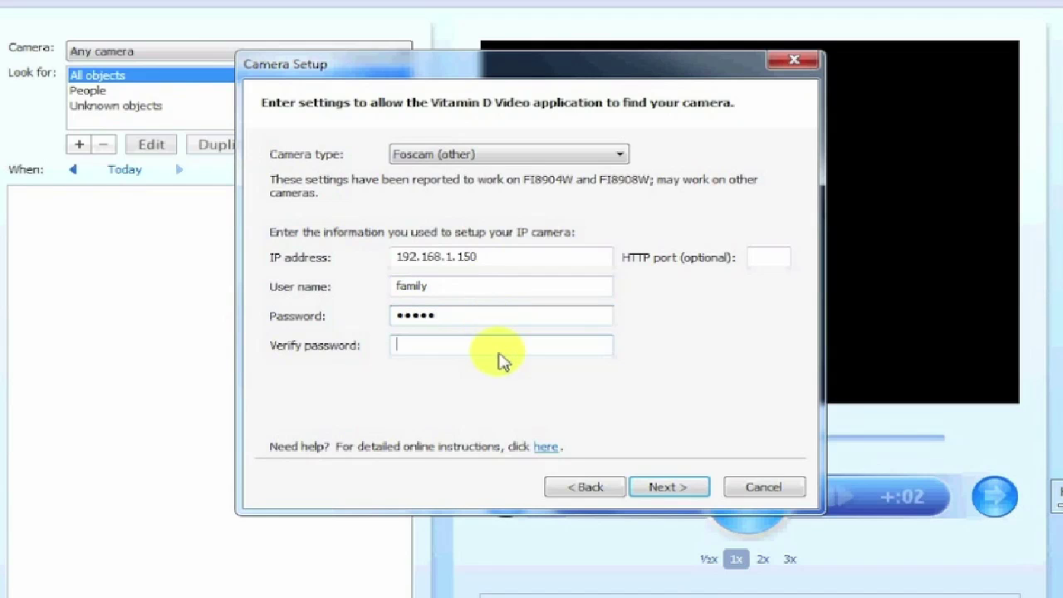
text(•)
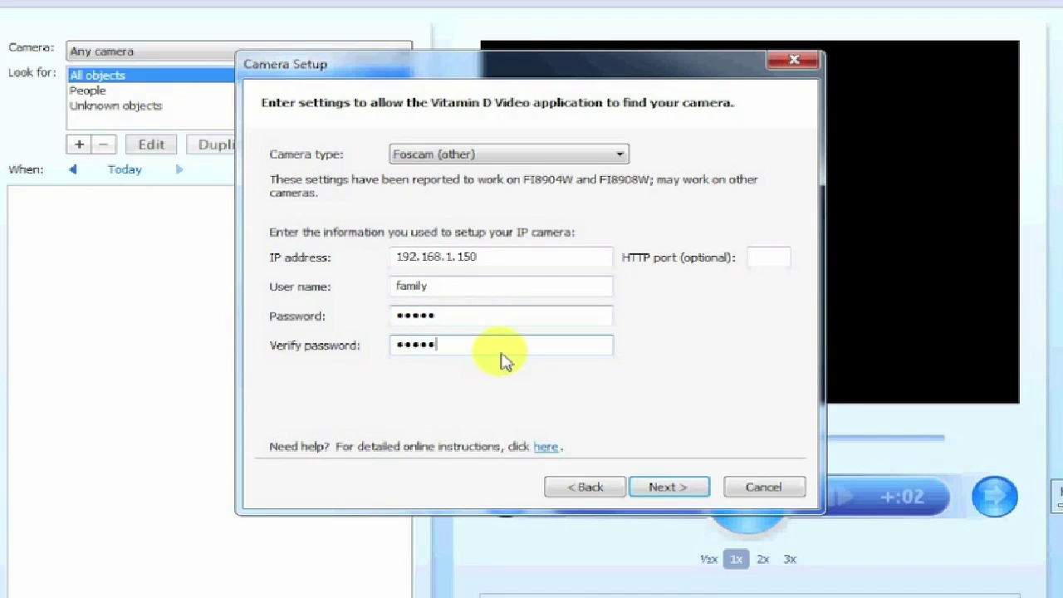
click(668, 490)
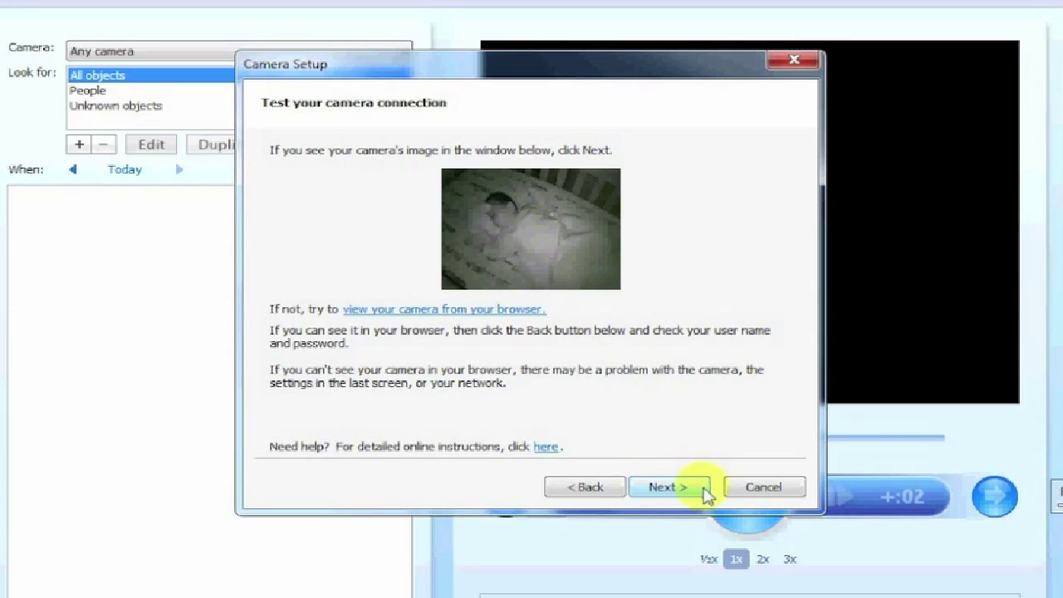
- Accept the live test image, confirm the camera's location name, and finish the Camera Setup assistant
click(702, 492)
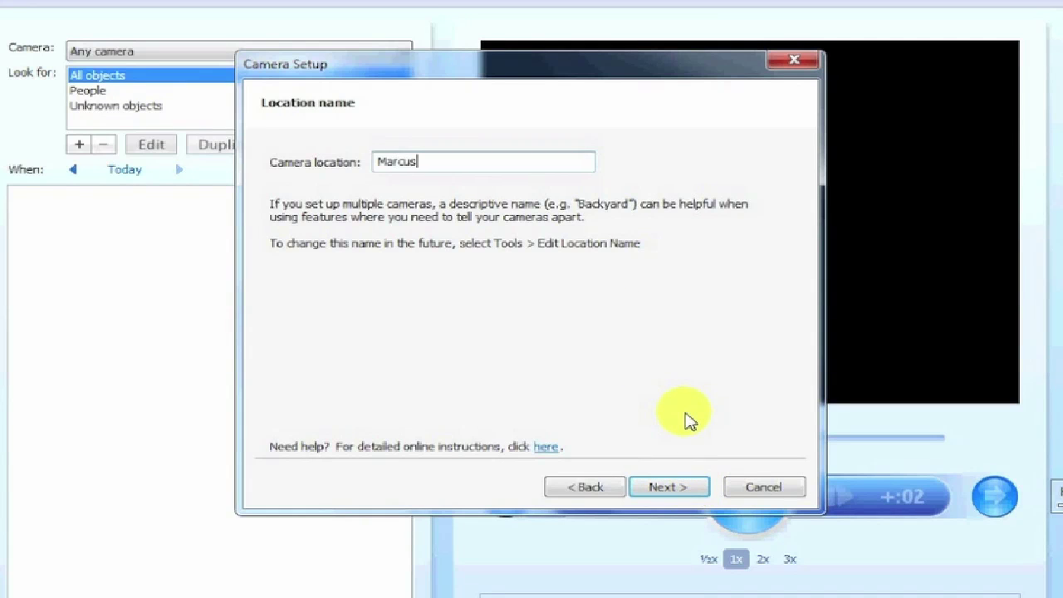
click(661, 489)
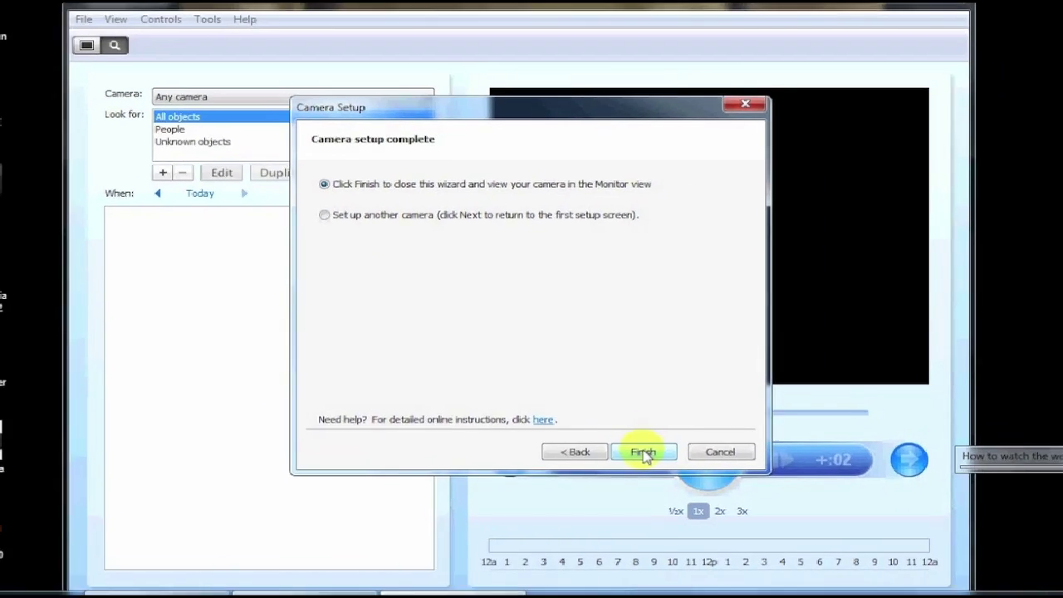
click(669, 488)
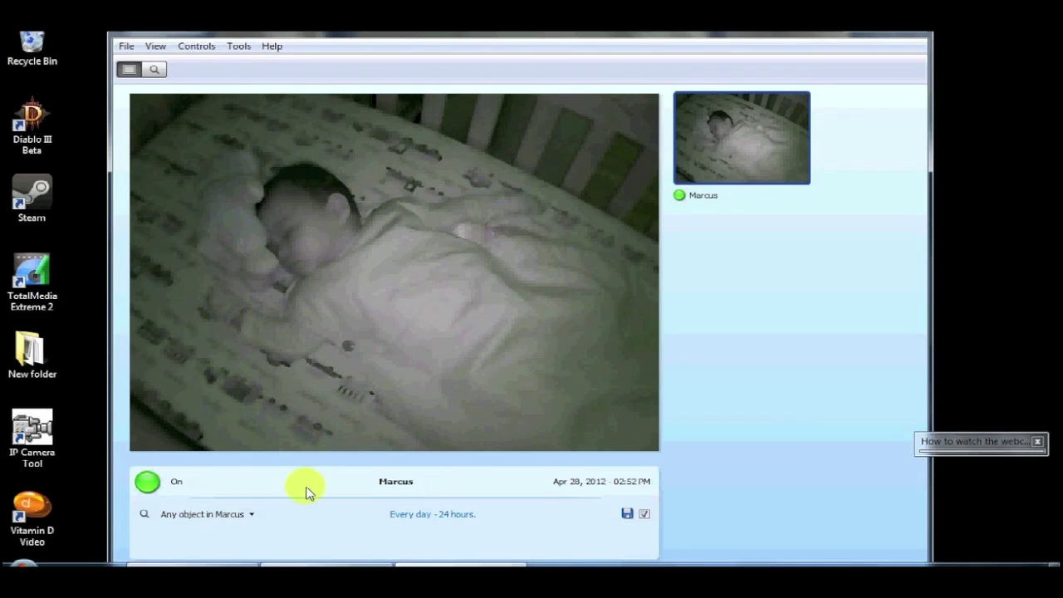
click(626, 514)
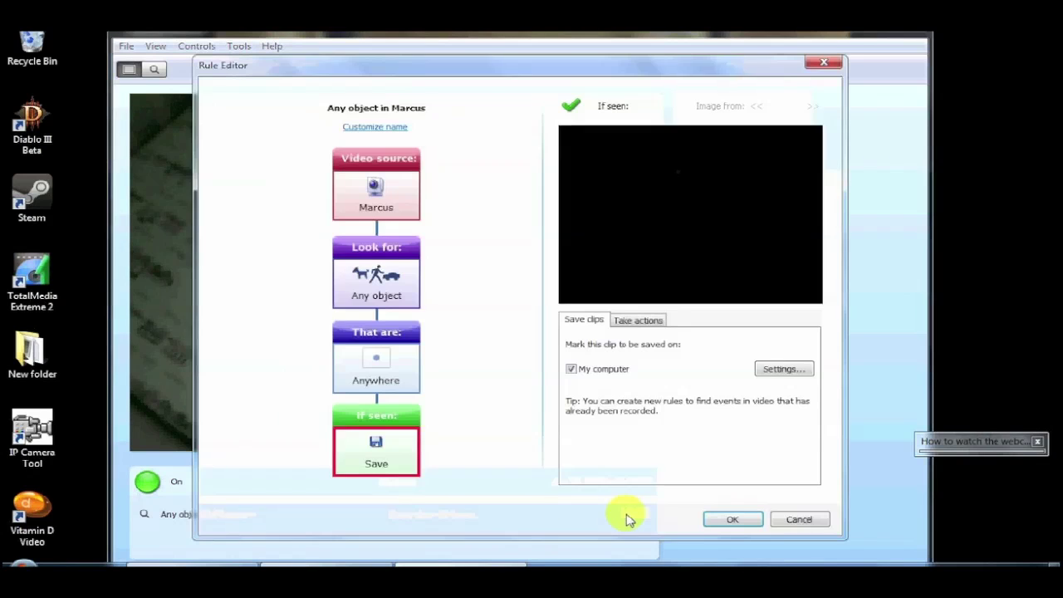
click(390, 187)
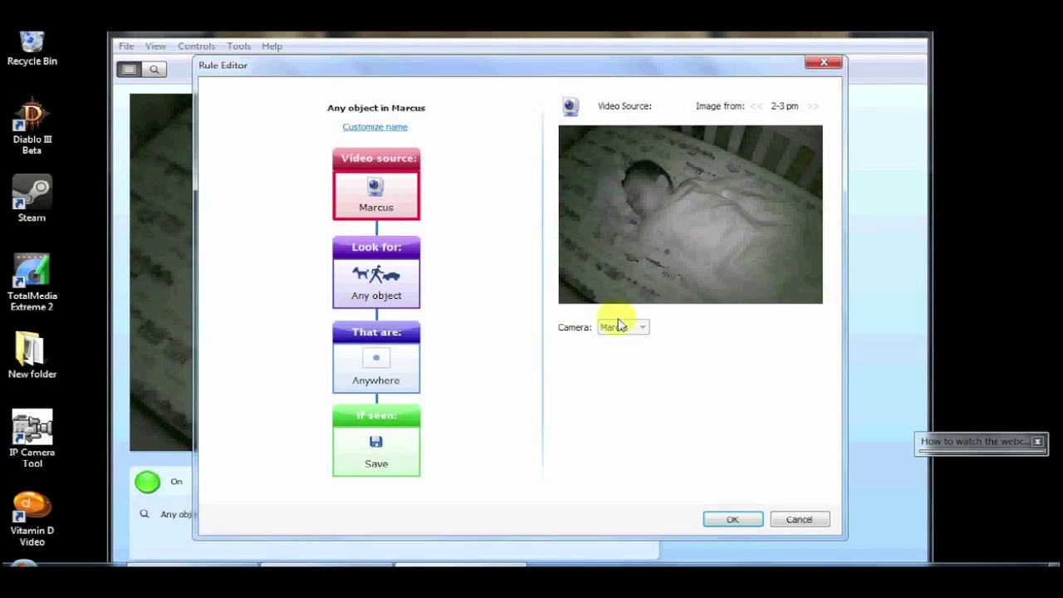
click(409, 288)
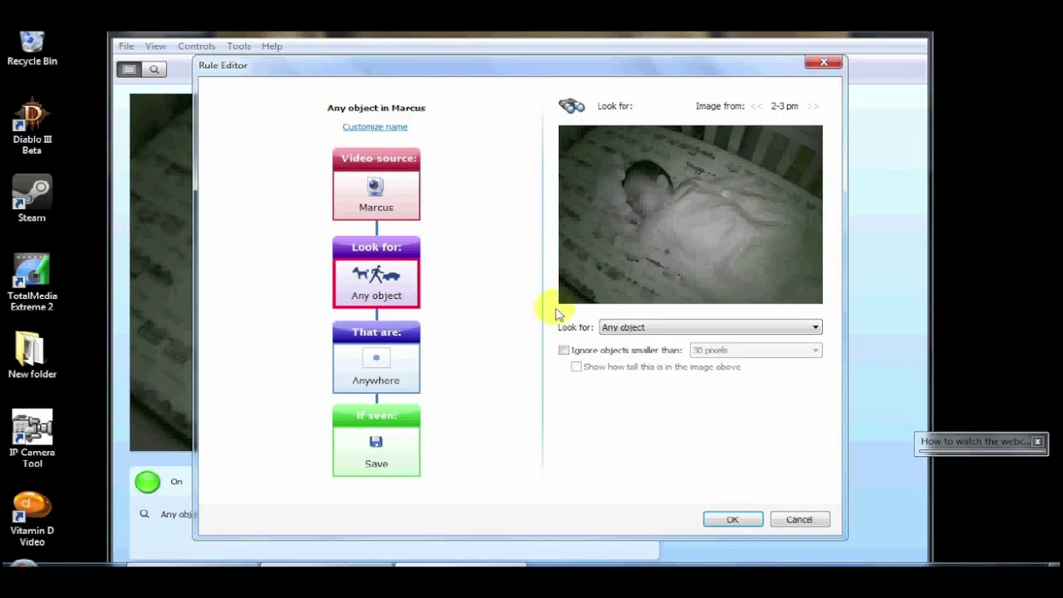
click(624, 328)
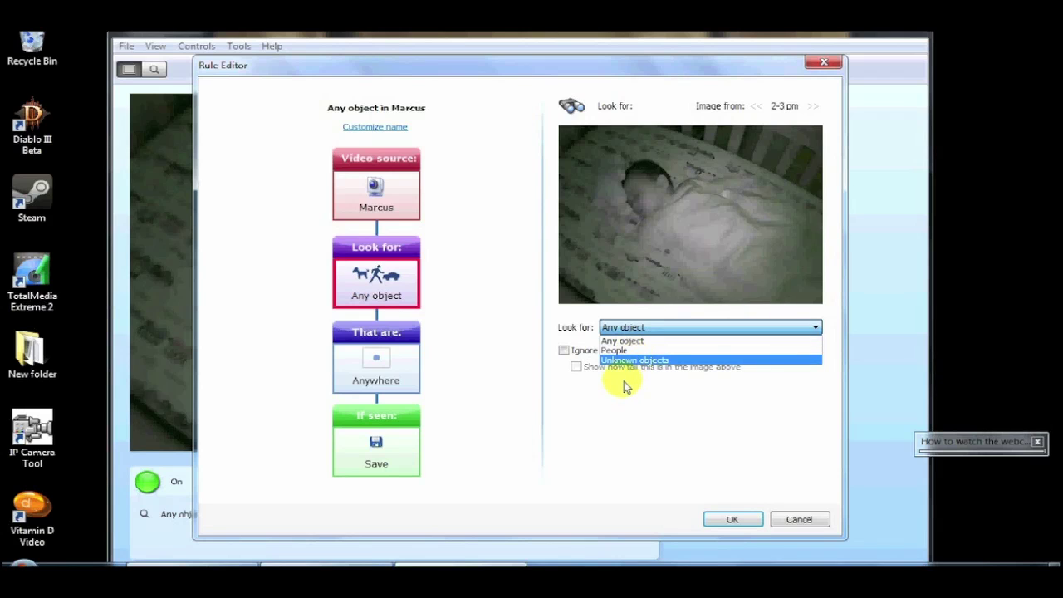
click(624, 381)
click(644, 332)
click(643, 332)
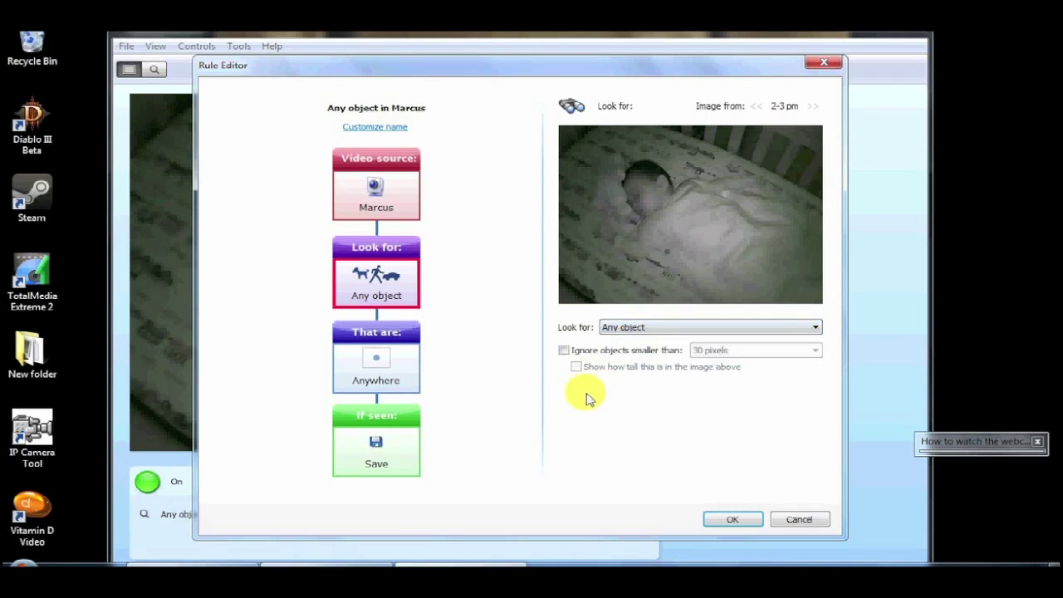
click(564, 350)
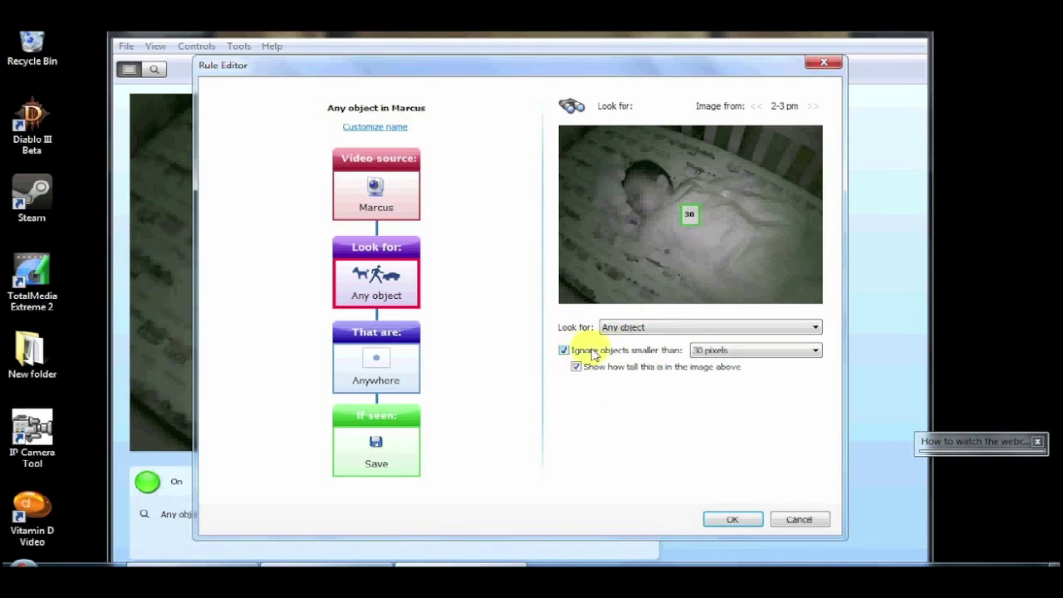
click(704, 350)
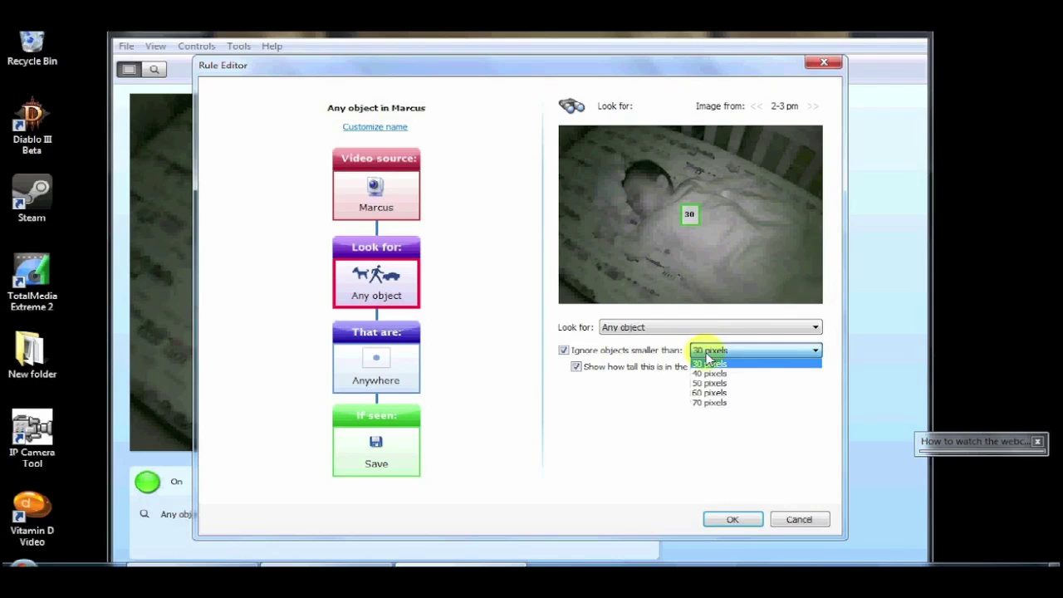
click(716, 403)
click(733, 349)
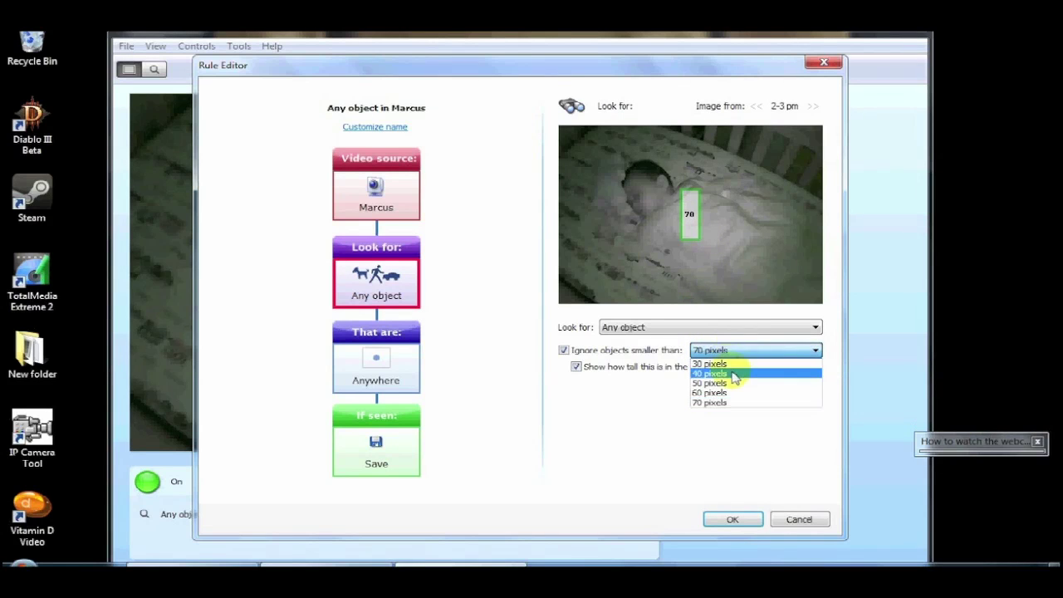
click(733, 364)
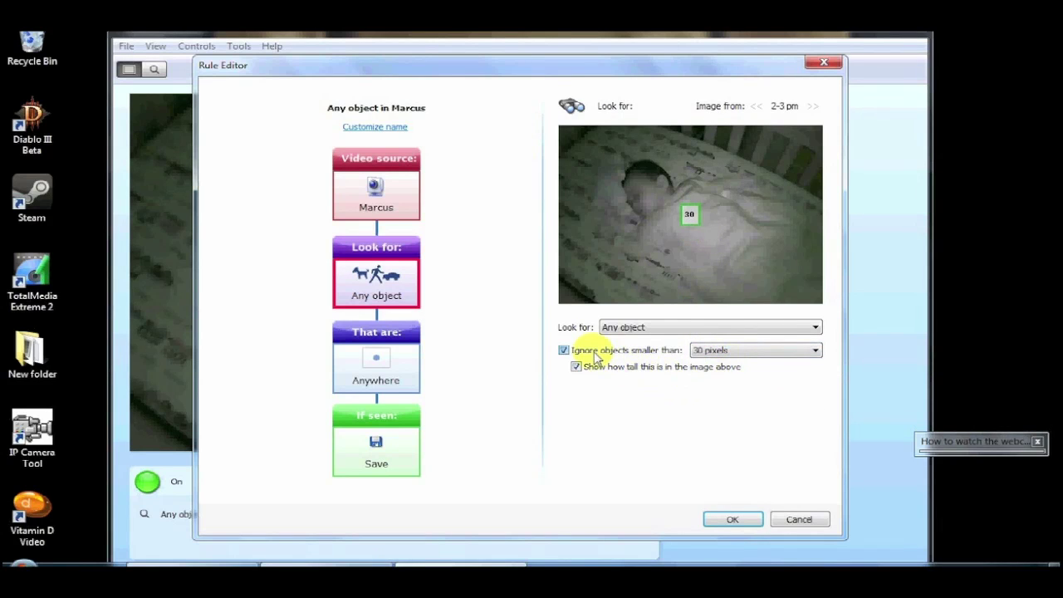
click(564, 350)
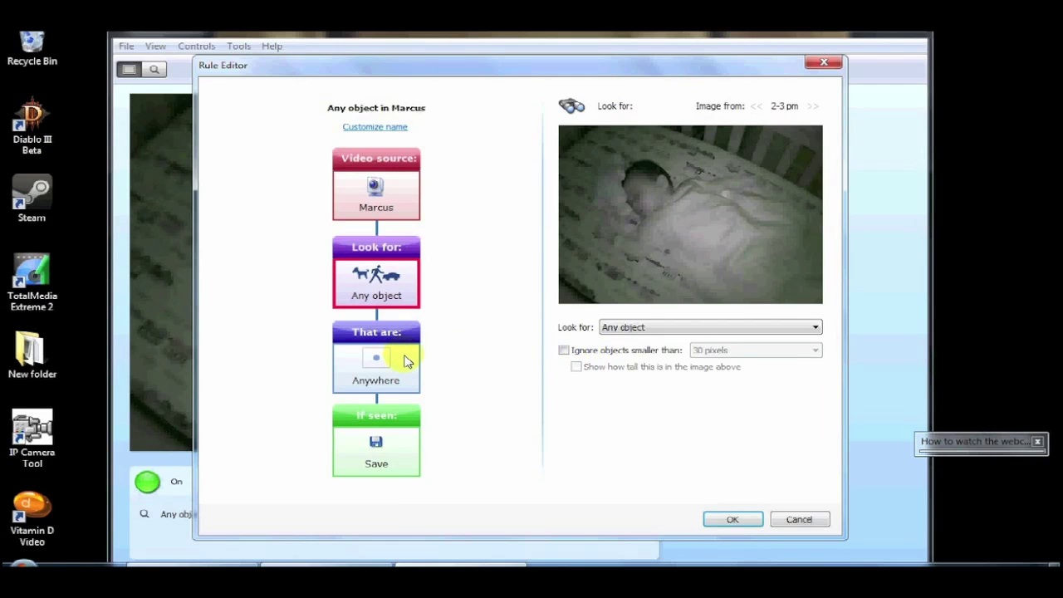
- Try a detection region, then set the rule back to detect objects anywhere in the image
click(405, 359)
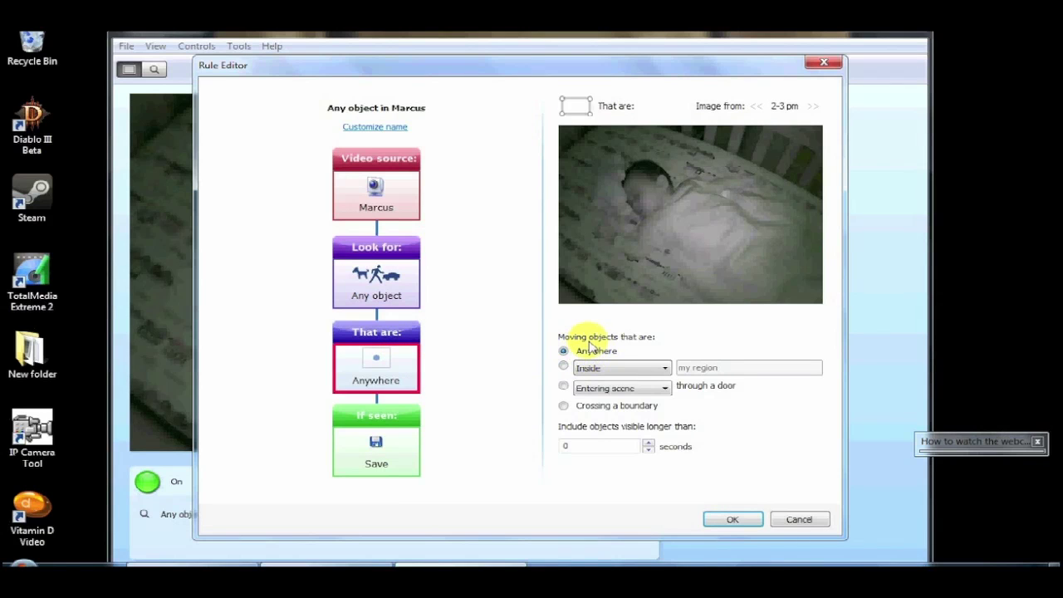
click(564, 366)
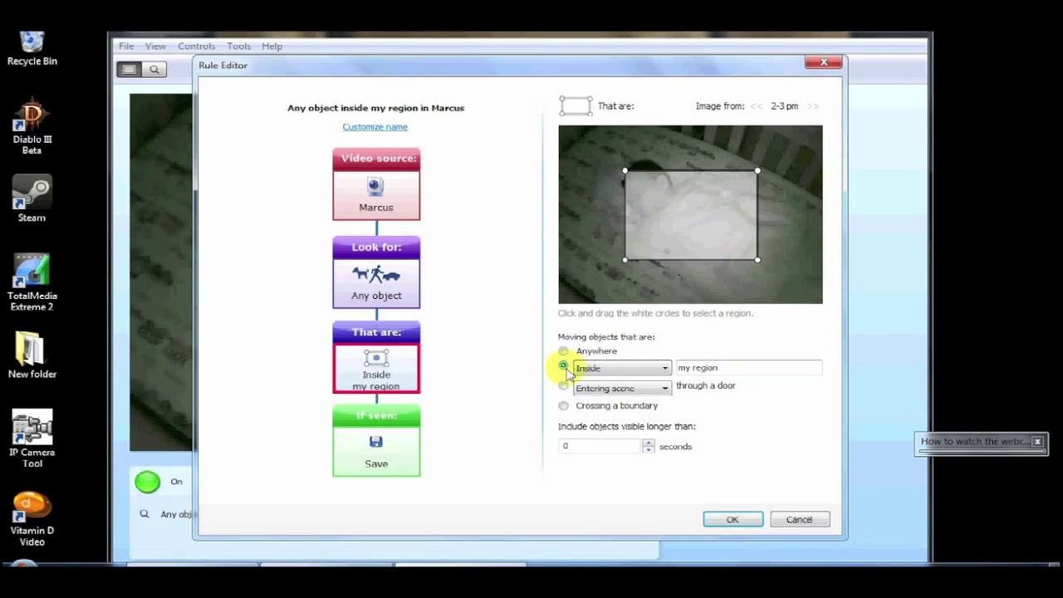
mouse_move(703, 239)
mouse_down()
mouse_move(719, 250)
mouse_move(662, 239)
mouse_up()
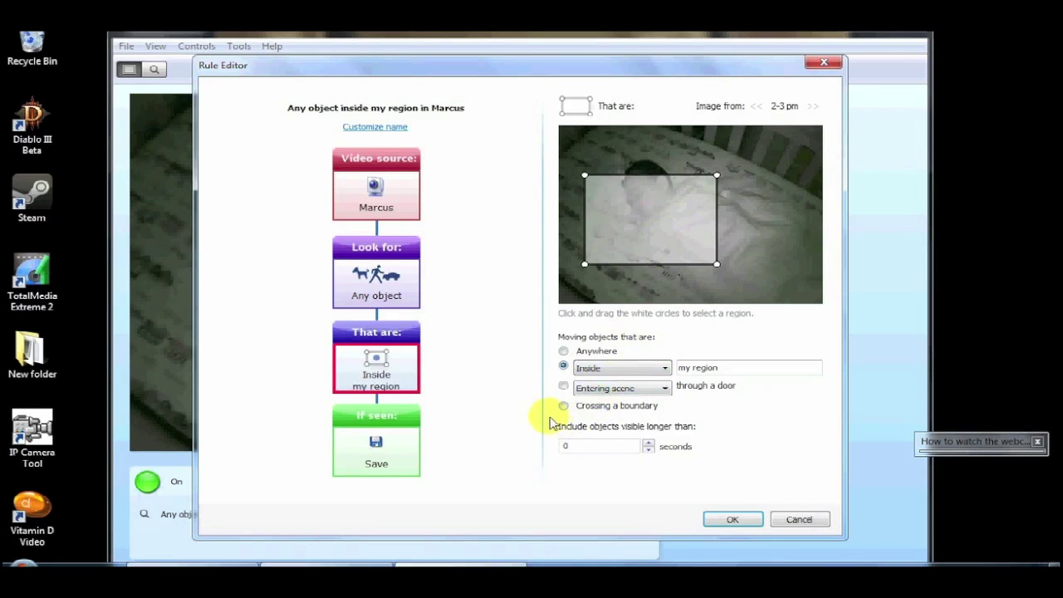
click(564, 351)
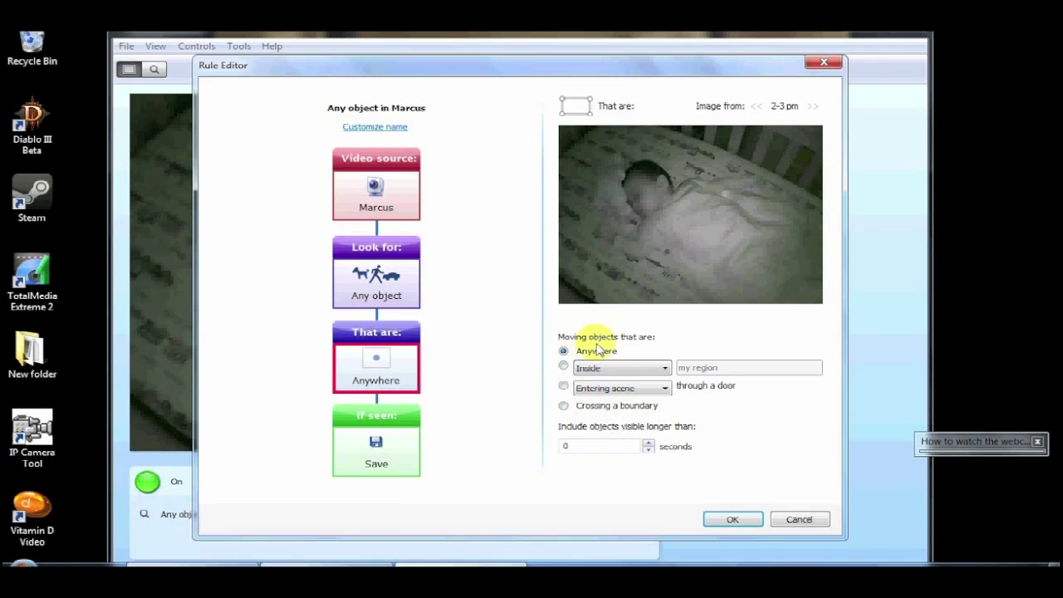
- Review the If seen clip-saving and alert actions, then save the rule with OK
click(405, 431)
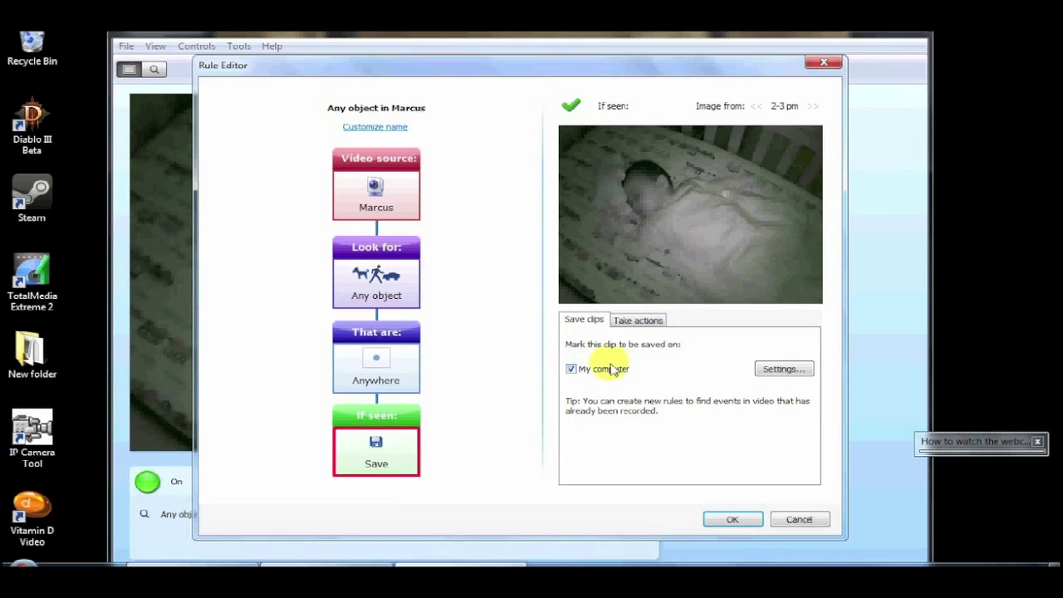
click(662, 323)
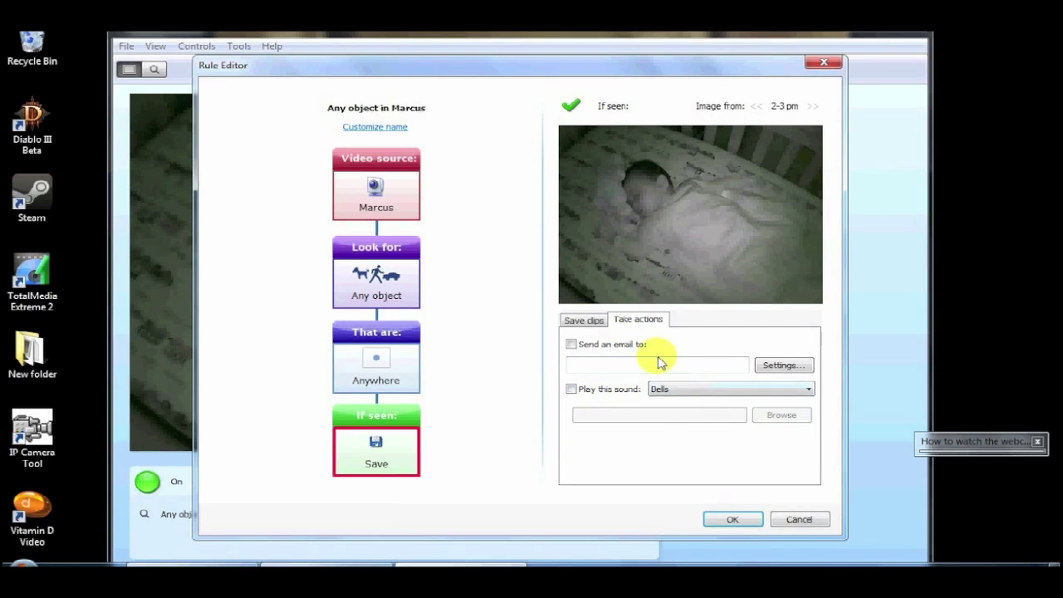
click(728, 521)
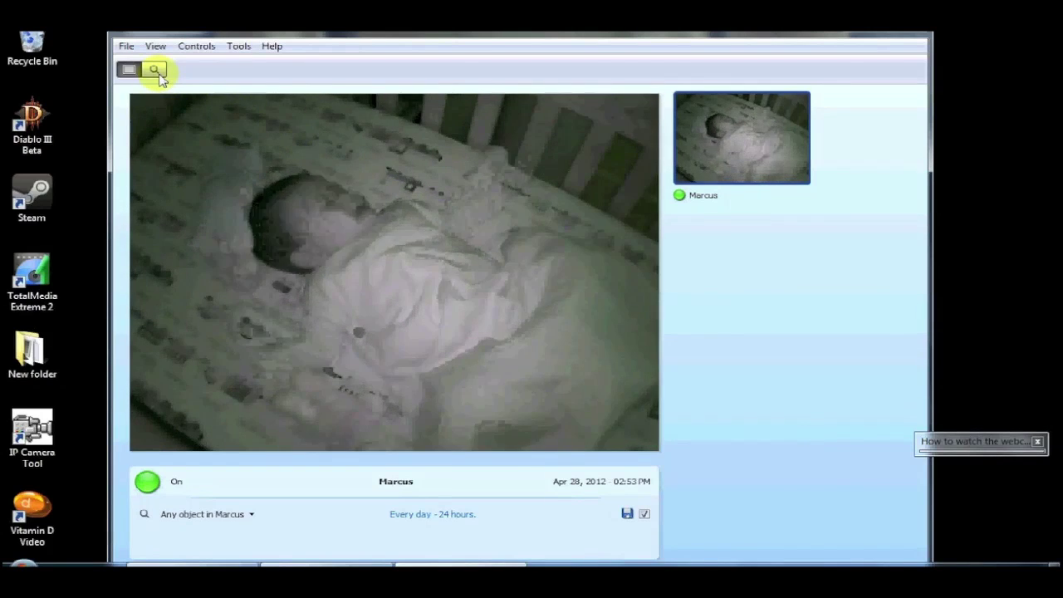
- Switch to searching recorded clips and play the second, fourth, fifth and last motion clips
click(156, 71)
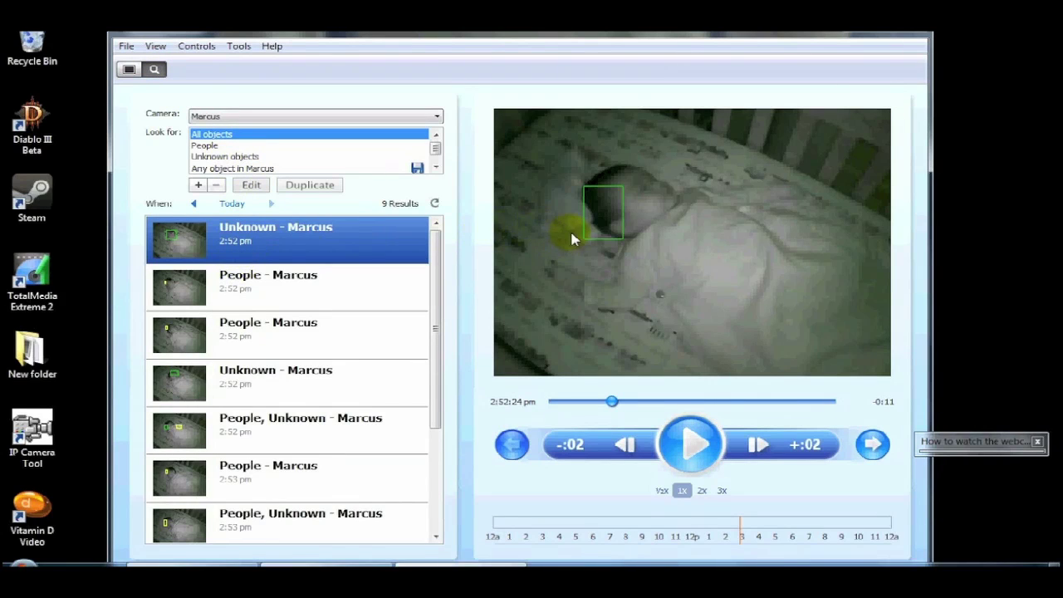
click(339, 268)
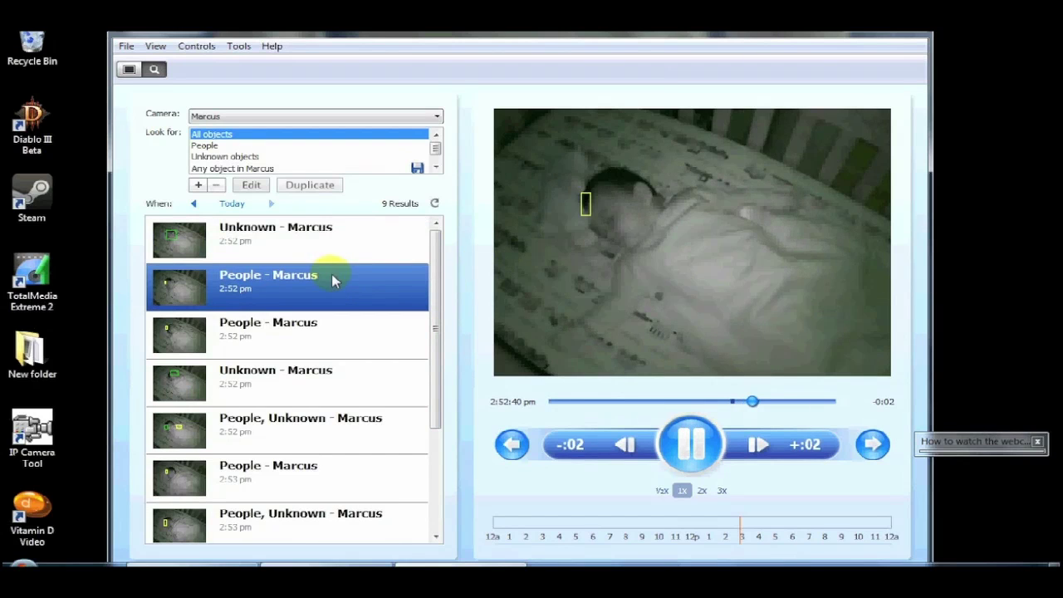
click(326, 379)
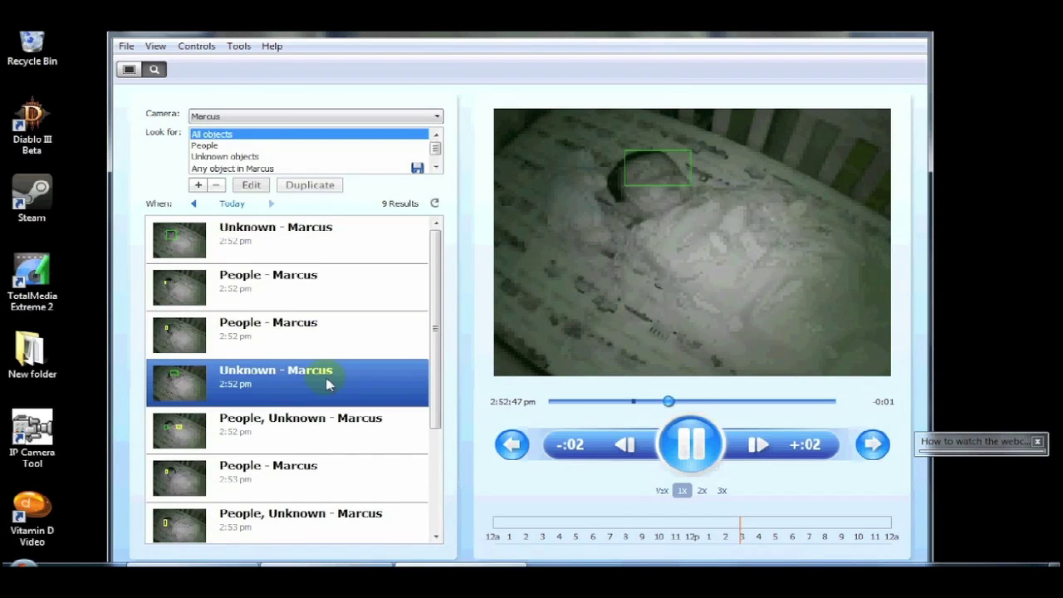
click(399, 444)
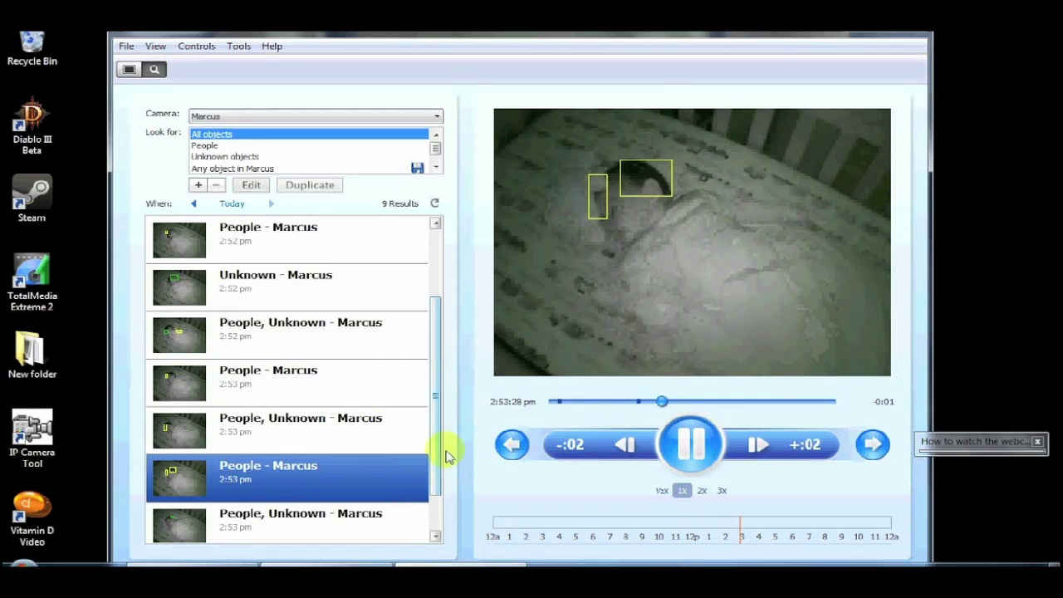
drag(440, 453, 436, 499)
click(374, 482)
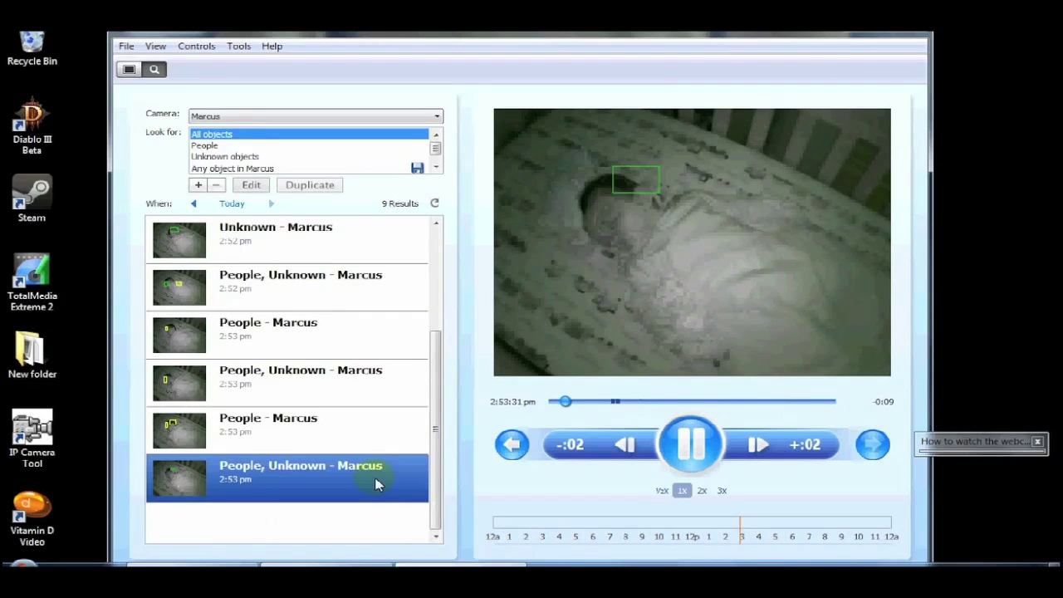
- Replay the first three clips in the list, showing their Unknown and People detections
click(439, 246)
click(403, 246)
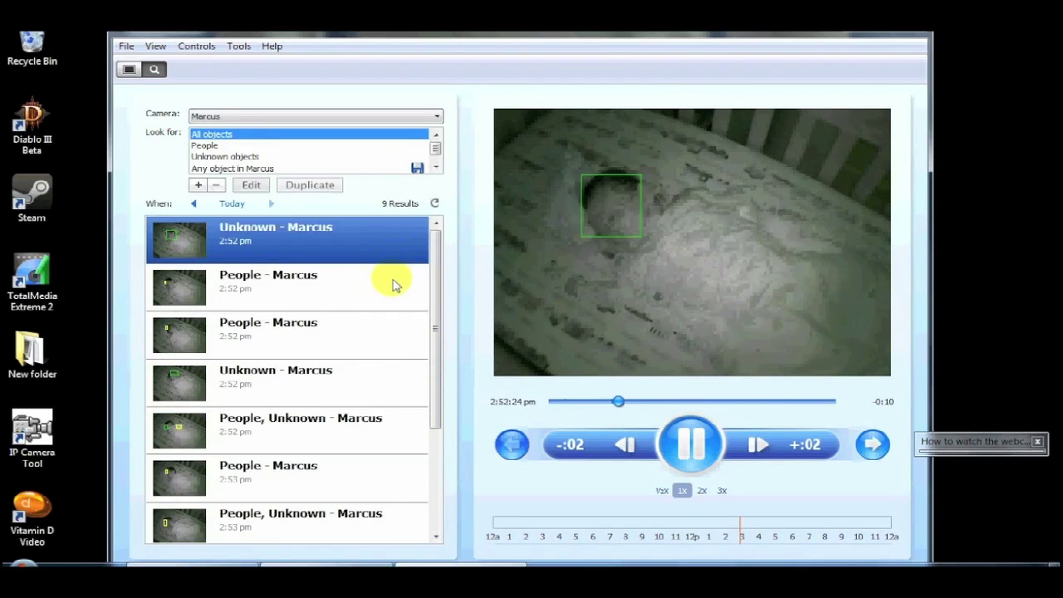
click(389, 291)
click(380, 332)
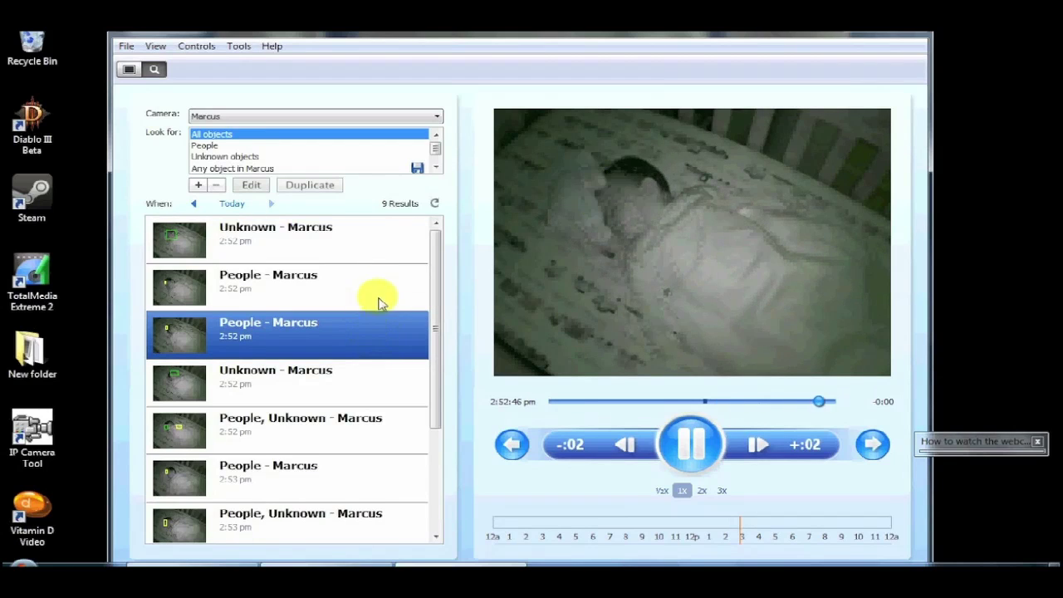
click(398, 251)
click(386, 283)
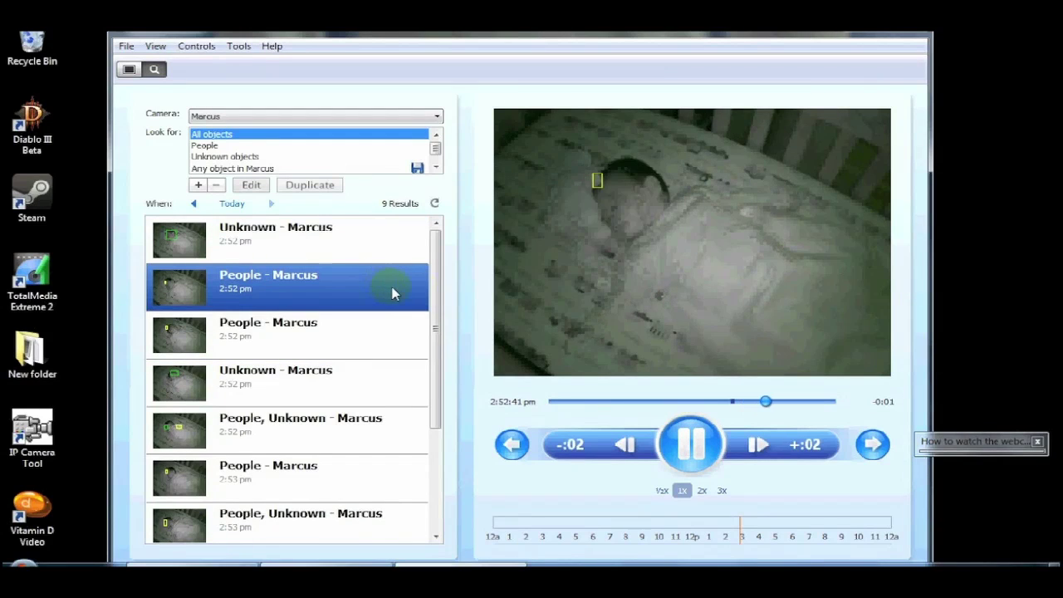